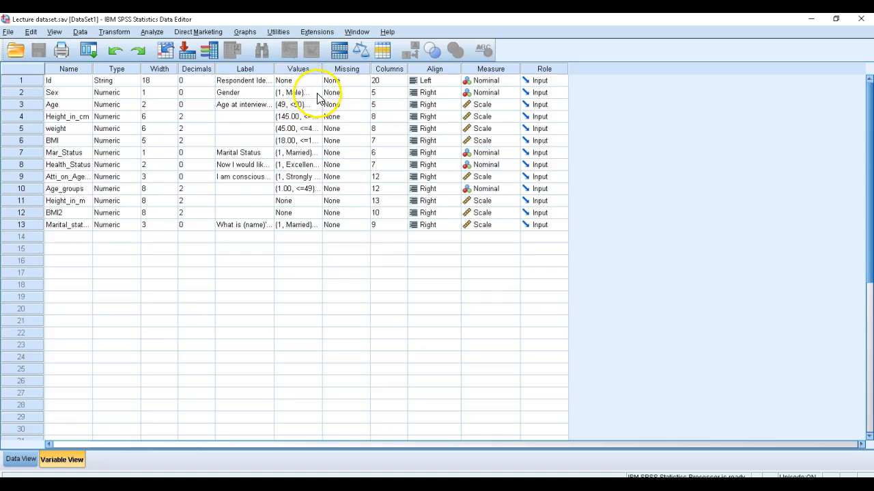
# Step: Check which value labels are defined for the Sex variable, keeping them as they are
pyautogui.click(318, 92)
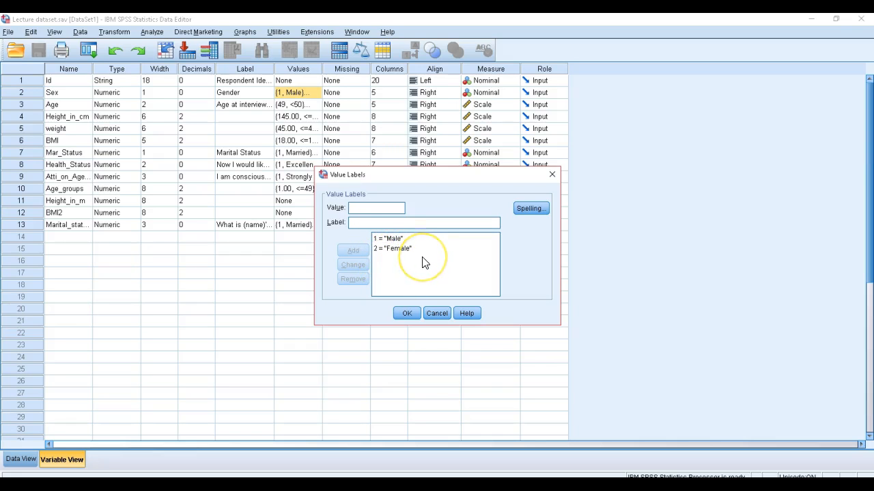
pyautogui.click(407, 314)
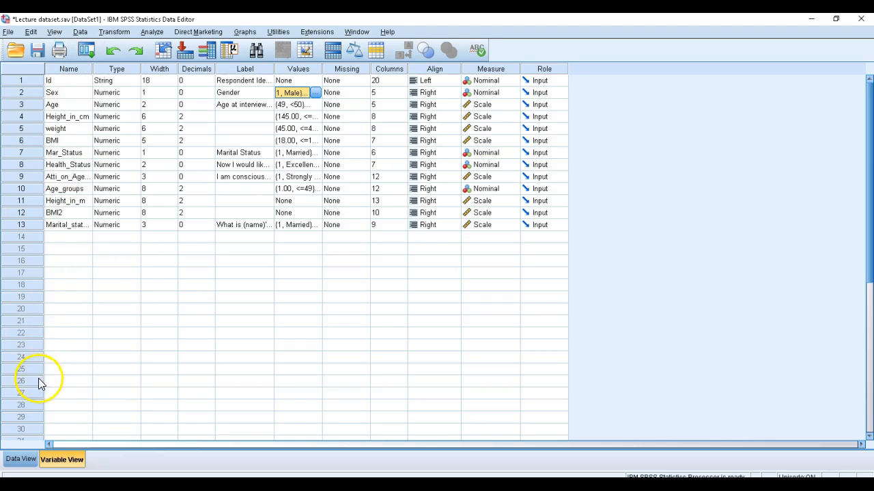
# Step: Start a Select Cases operation based on an if condition and list the available variables by name instead of label
pyautogui.click(85, 34)
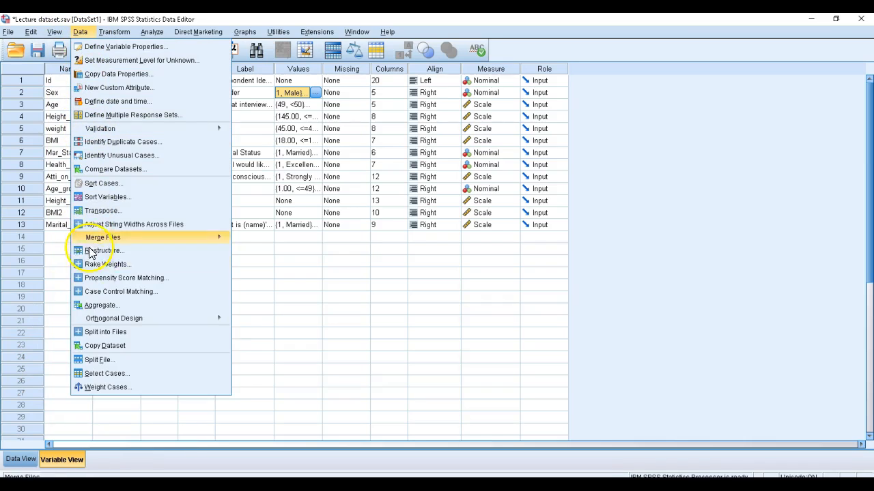
pyautogui.click(101, 373)
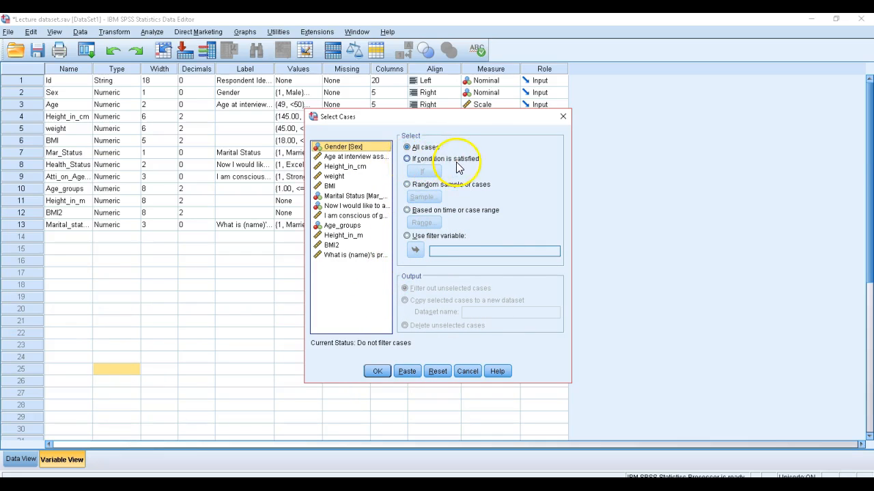
pyautogui.click(408, 158)
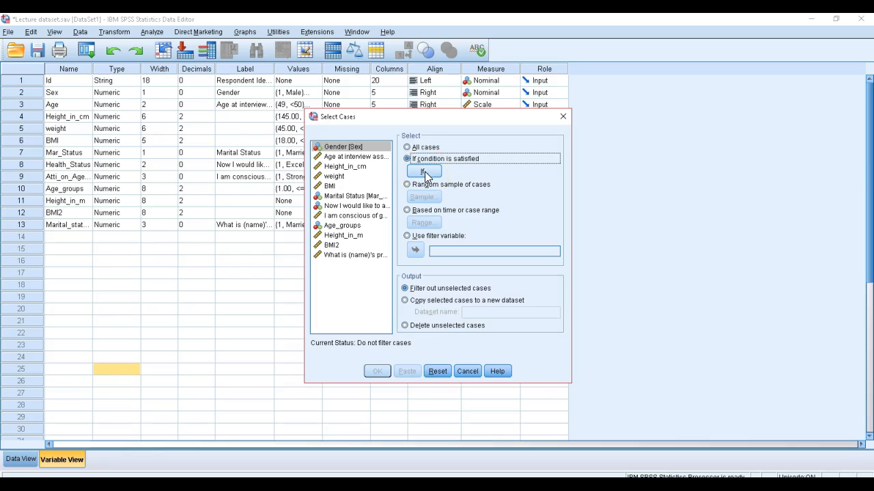
pyautogui.click(424, 172)
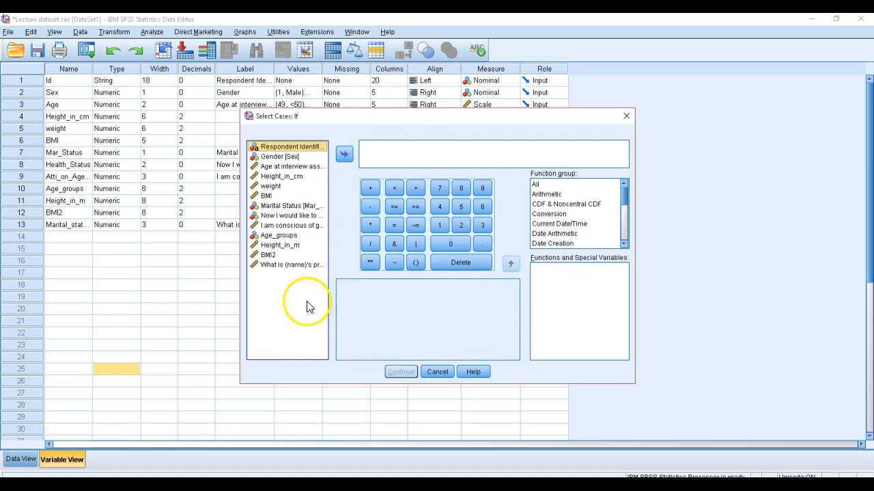
pyautogui.click(277, 158)
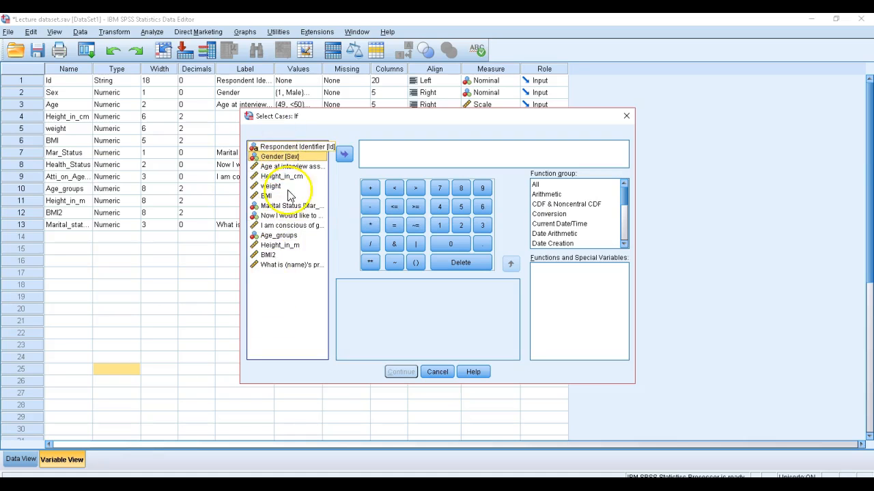
pyautogui.rightClick(281, 159)
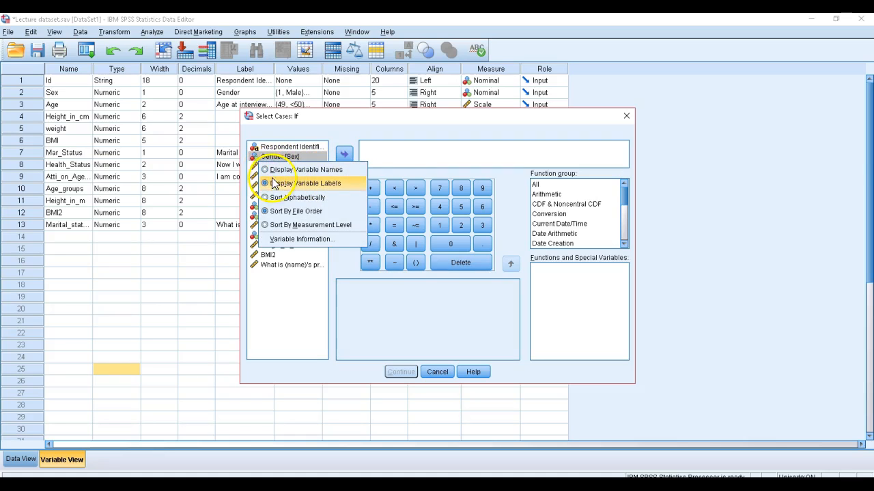
pyautogui.click(267, 171)
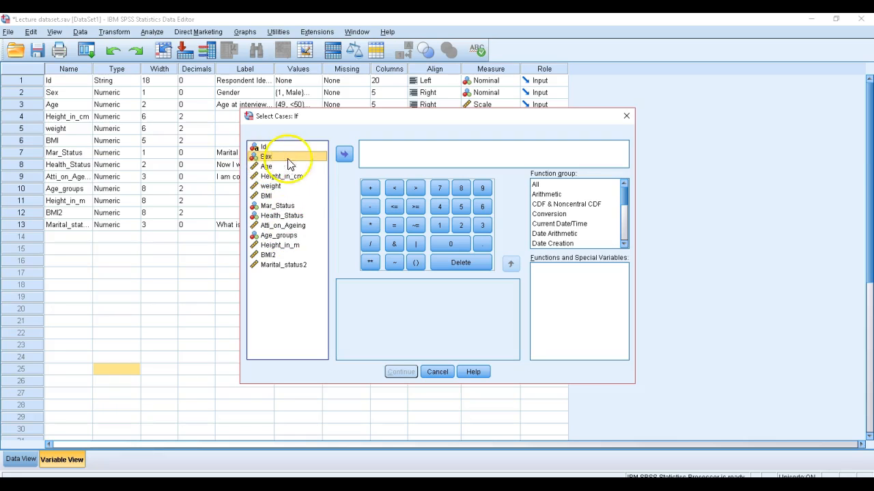
# Step: Build the condition Sex = 2 and apply it so that unselected cases are filtered out
pyautogui.click(345, 154)
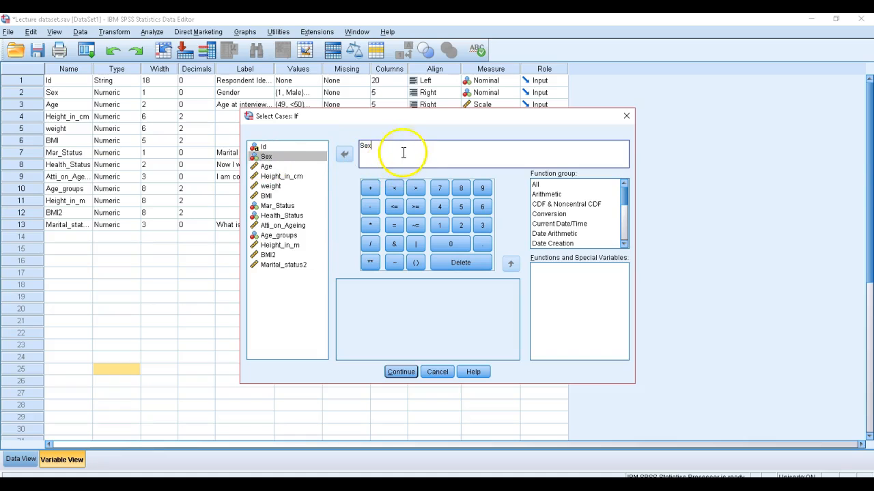
pyautogui.click(395, 226)
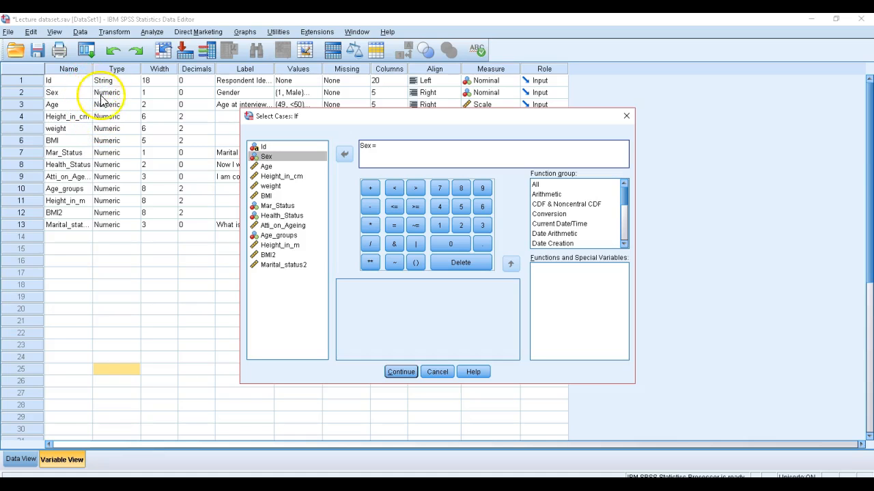
pyautogui.click(460, 227)
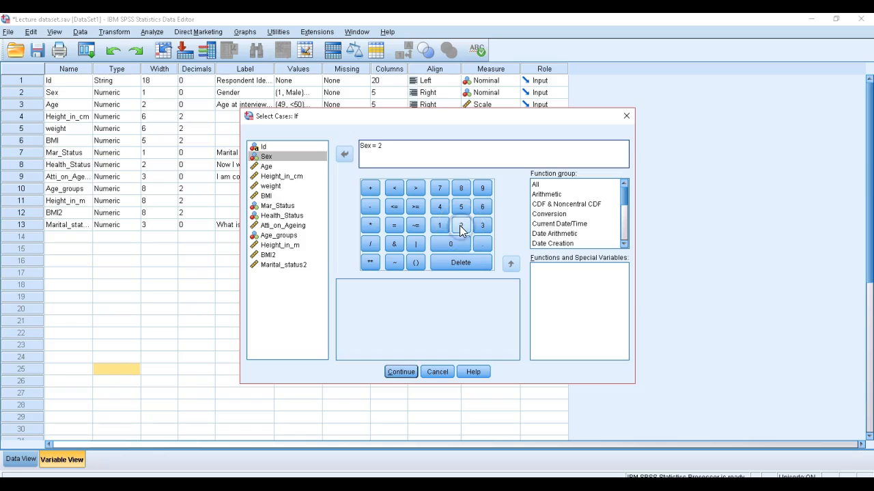
pyautogui.click(402, 372)
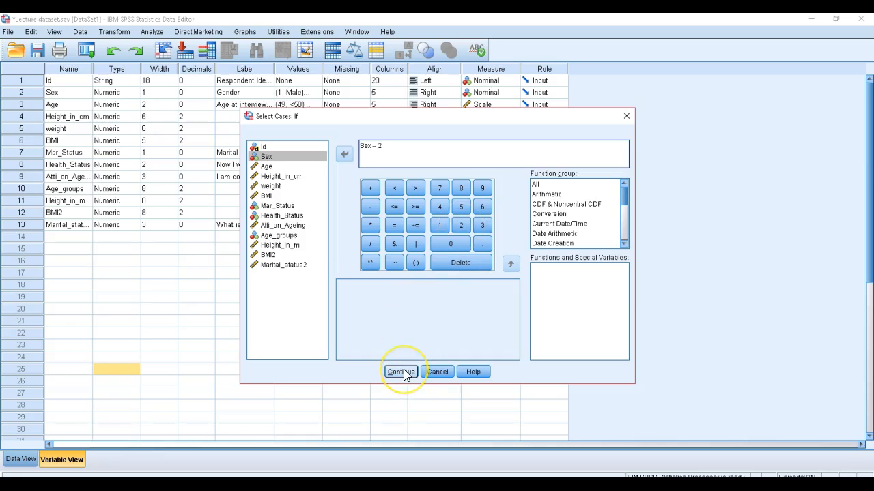
pyautogui.click(404, 371)
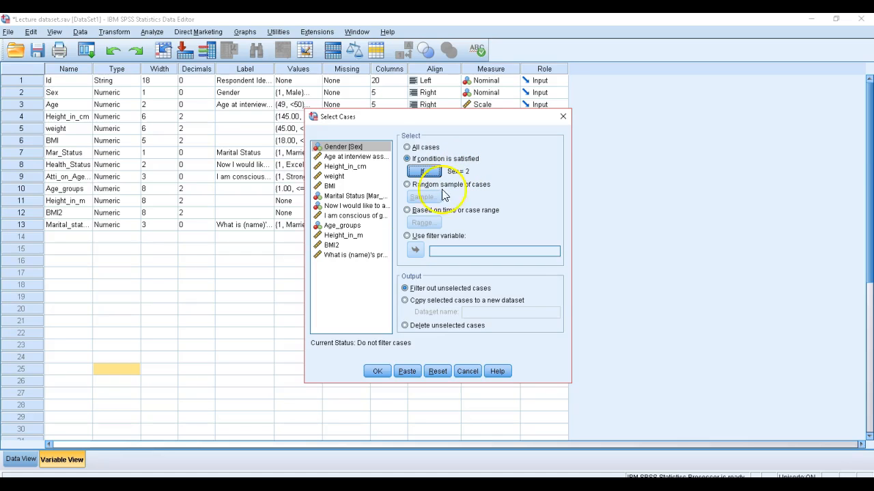
pyautogui.click(378, 371)
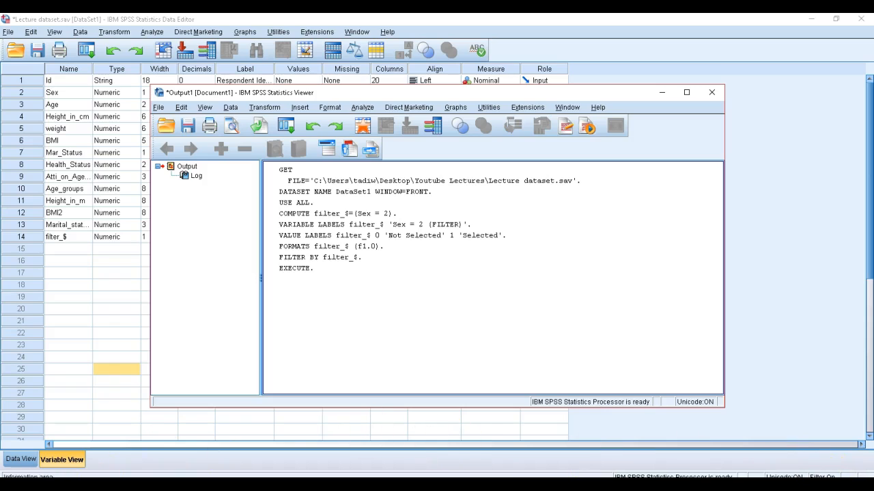
# Step: Examine the case rows in the data to see which ones are crossed out by the filter
pyautogui.click(19, 461)
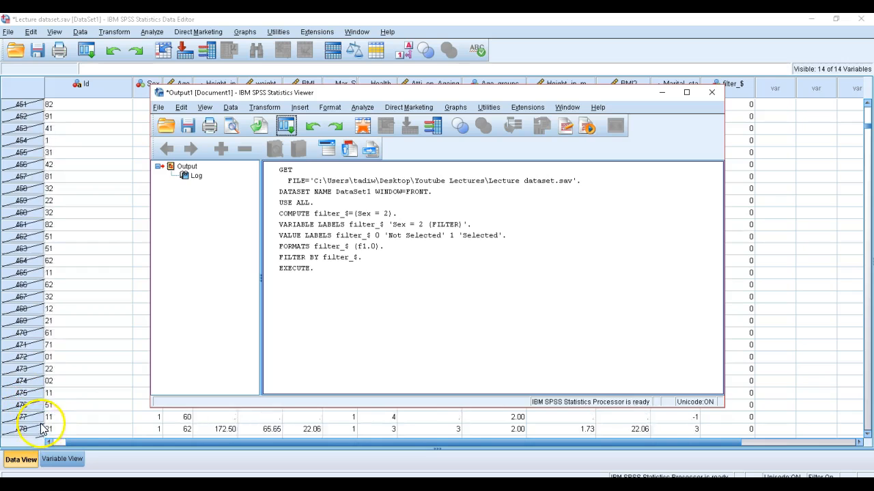
pyautogui.click(867, 124)
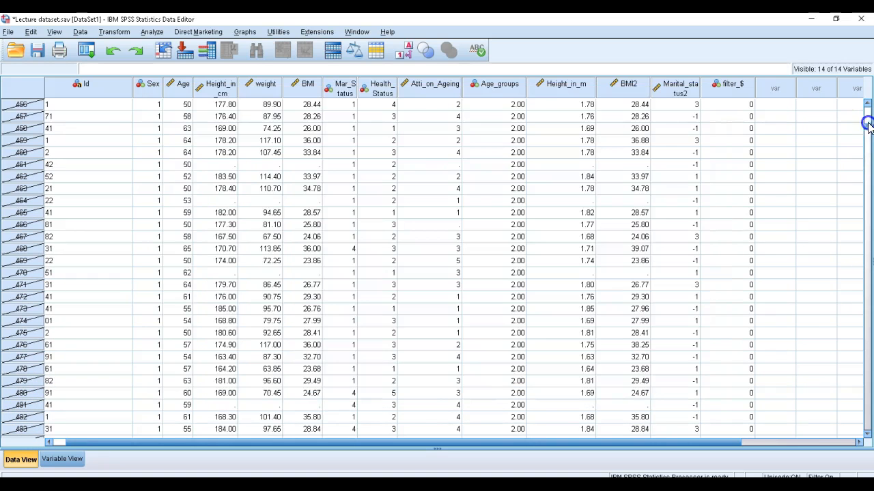
pyautogui.click(867, 121)
pyautogui.click(867, 122)
pyautogui.scroll(-13, 34, 338)
pyautogui.scroll(-14, 27, 417)
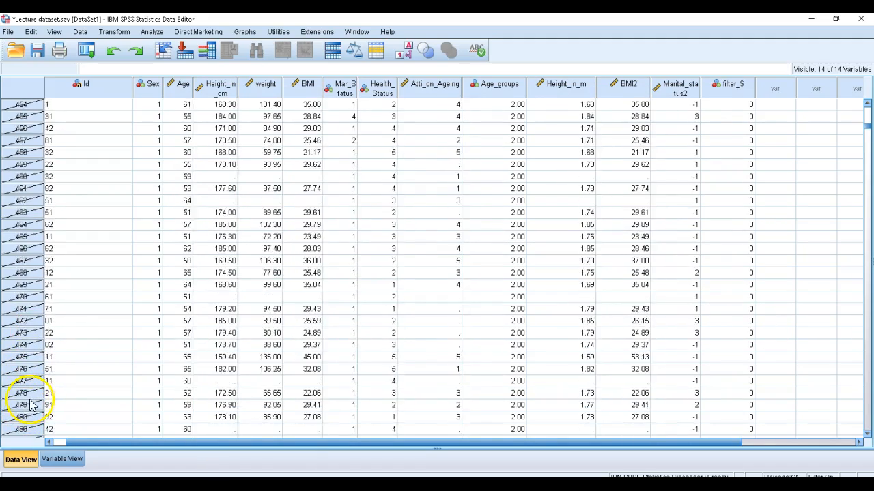
pyautogui.scroll(-3, 30, 404)
pyautogui.scroll(-10, 29, 408)
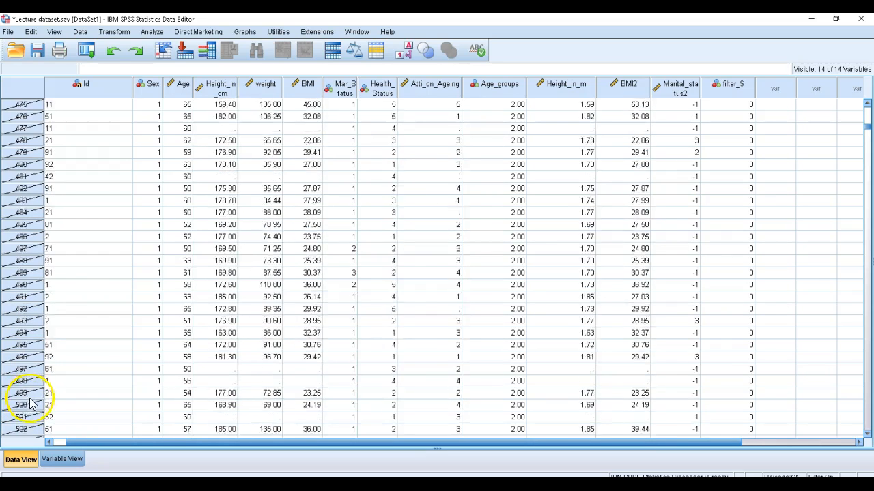
pyautogui.scroll(-2, 28, 406)
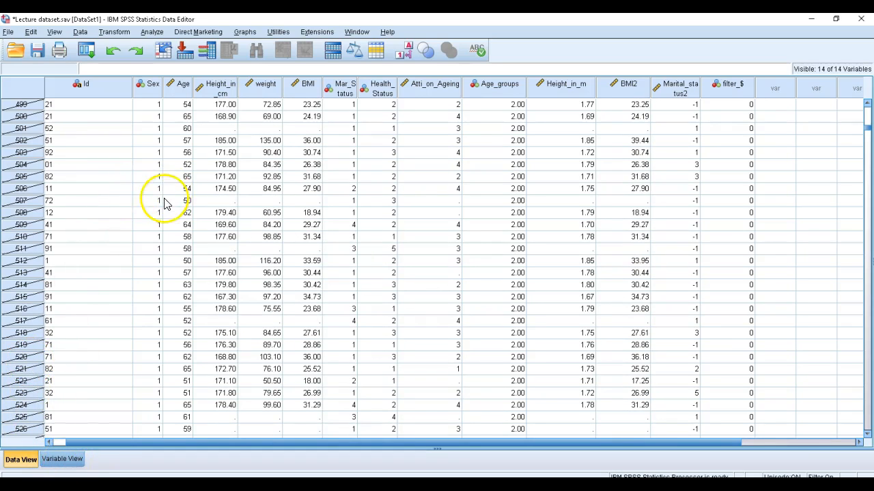
# Step: Run a Frequencies analysis on Gender [Sex] for the filtered cases and show the output full screen
pyautogui.click(154, 32)
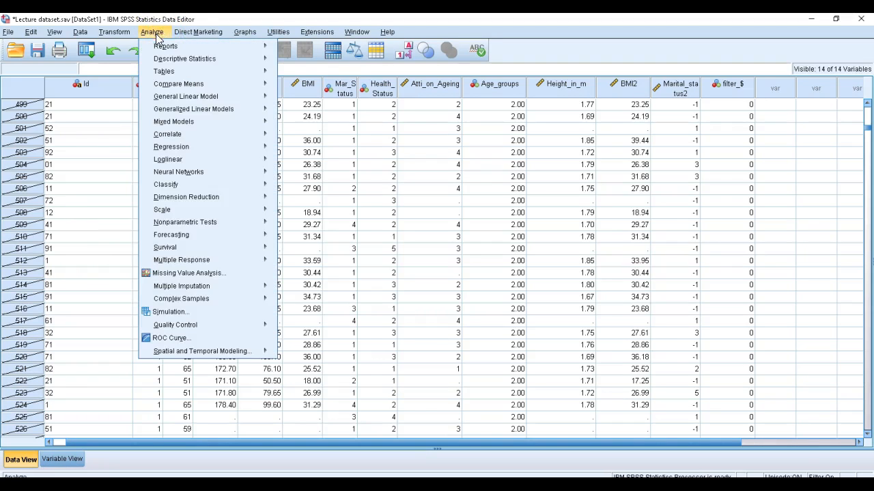
pyautogui.moveTo(204, 58)
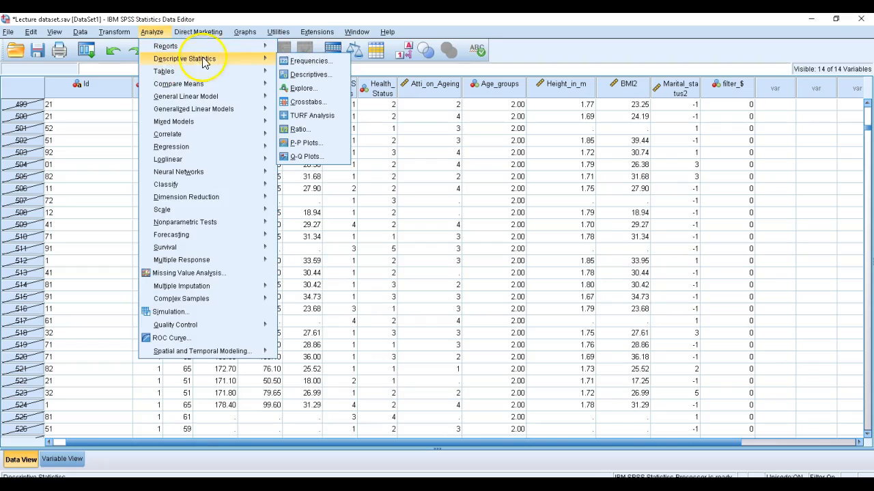
pyautogui.click(321, 62)
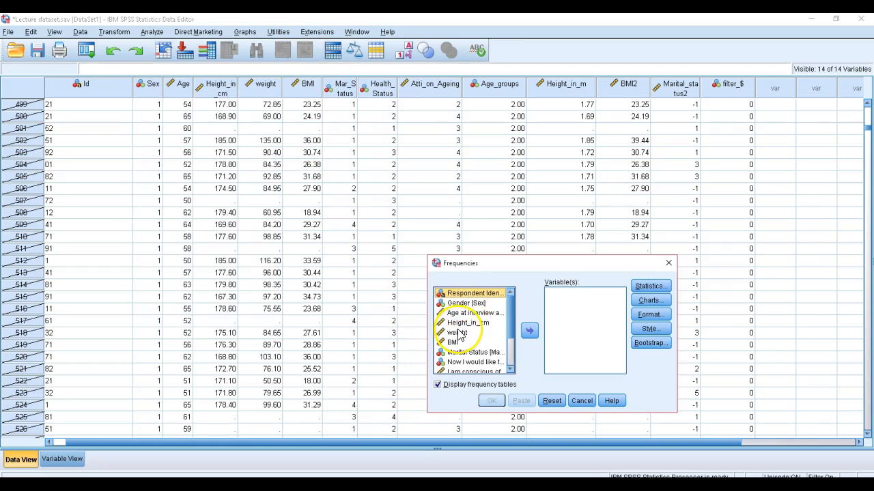
pyautogui.click(462, 305)
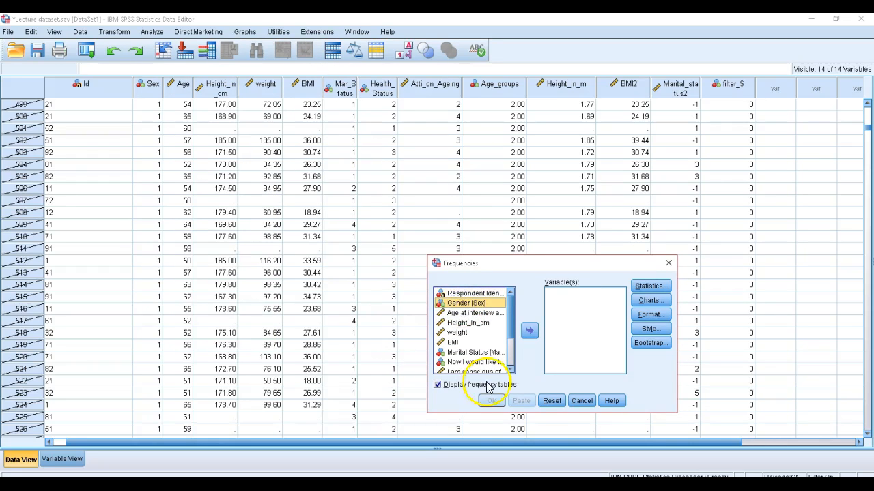
pyautogui.click(530, 335)
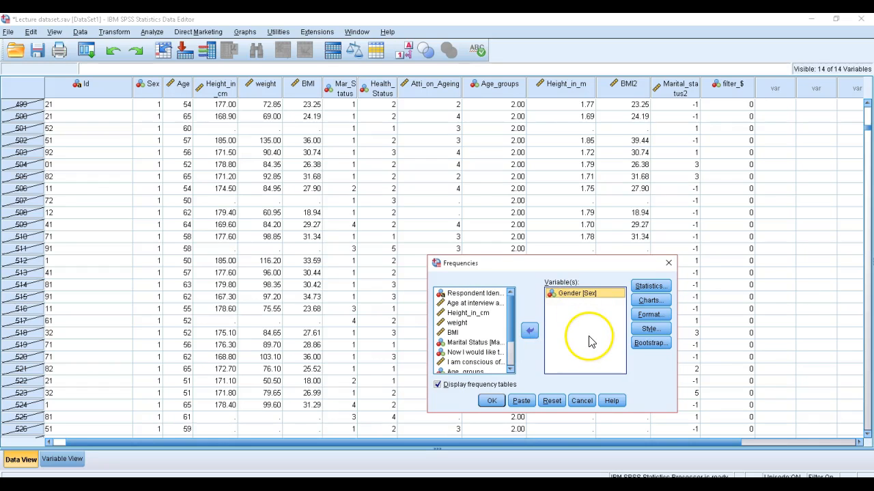
pyautogui.click(491, 401)
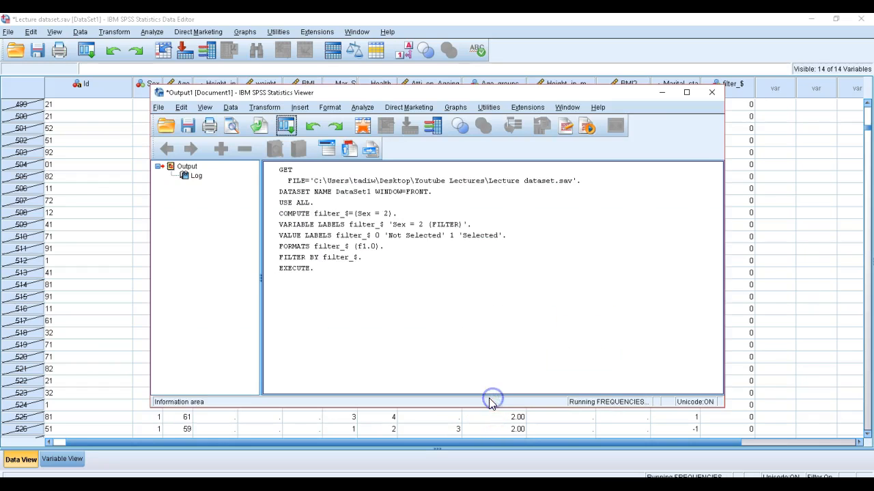
pyautogui.click(686, 93)
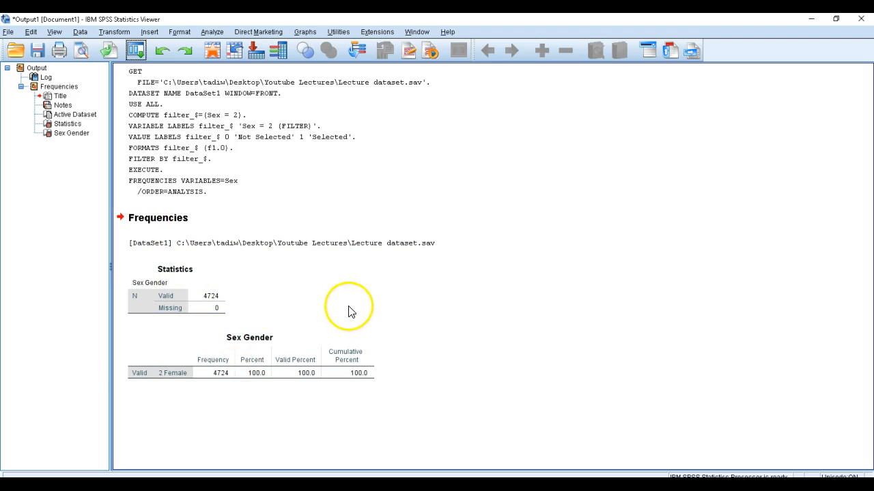
# Step: Reset the case selection to all cases and apply it to turn the filter off
pyautogui.click(82, 32)
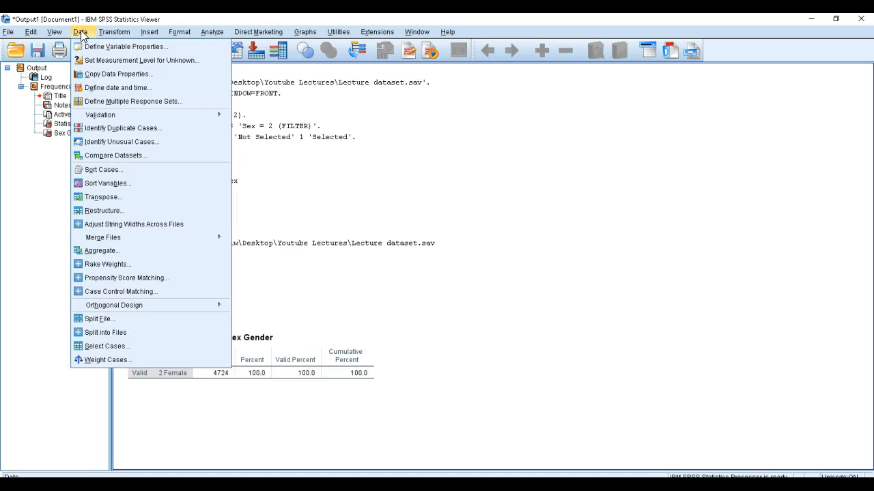
pyautogui.click(109, 347)
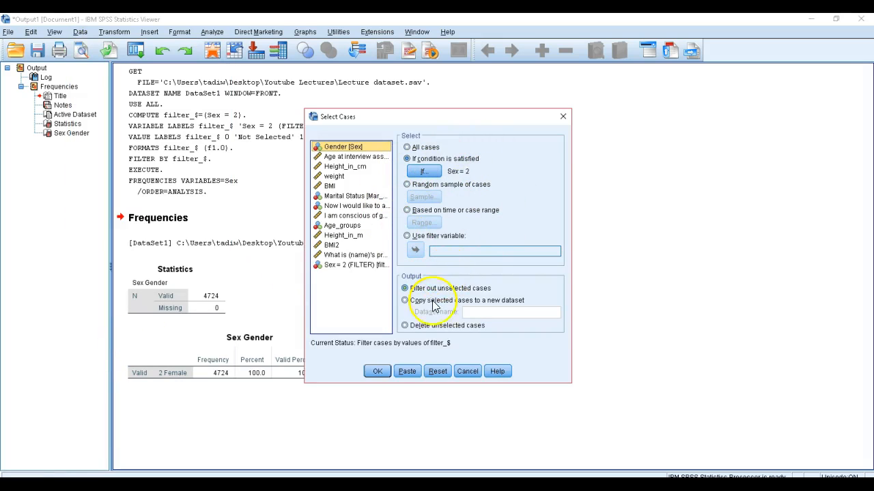
pyautogui.click(440, 374)
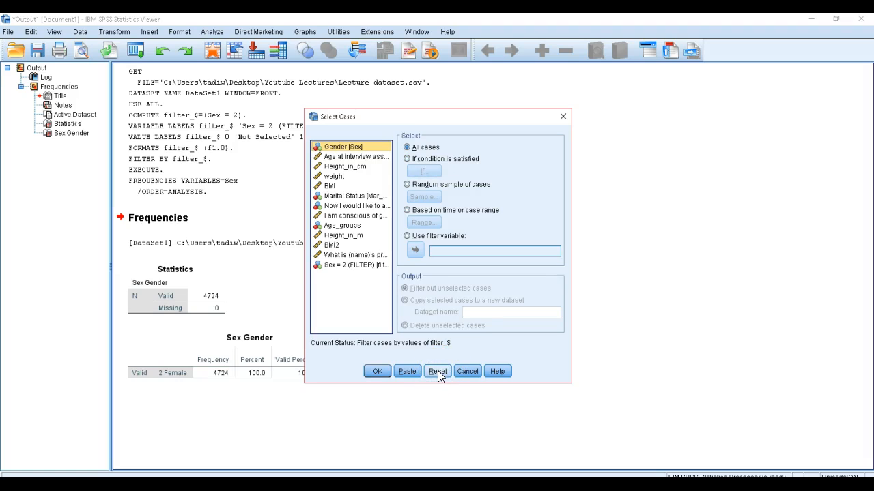
pyautogui.click(377, 371)
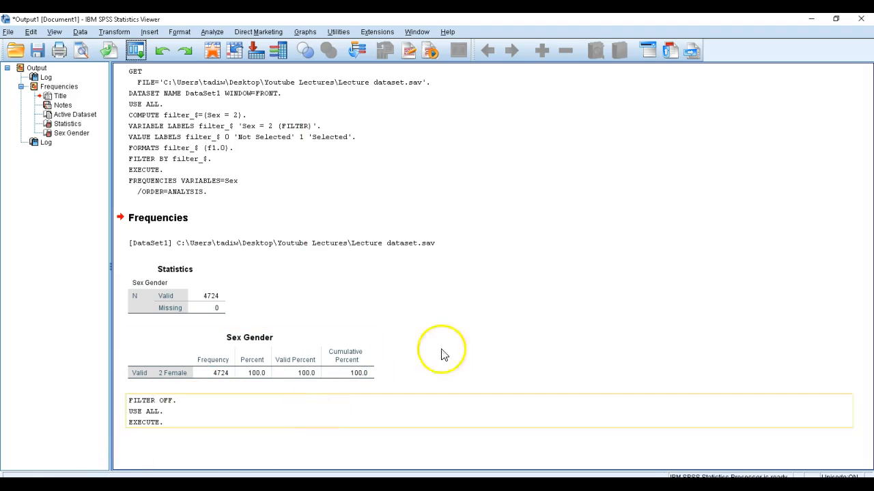
# Step: Return to the dataset, rerun the Frequencies analysis on Gender [Sex] for all cases, and select its frequency table in the maximized output
pyautogui.click(813, 21)
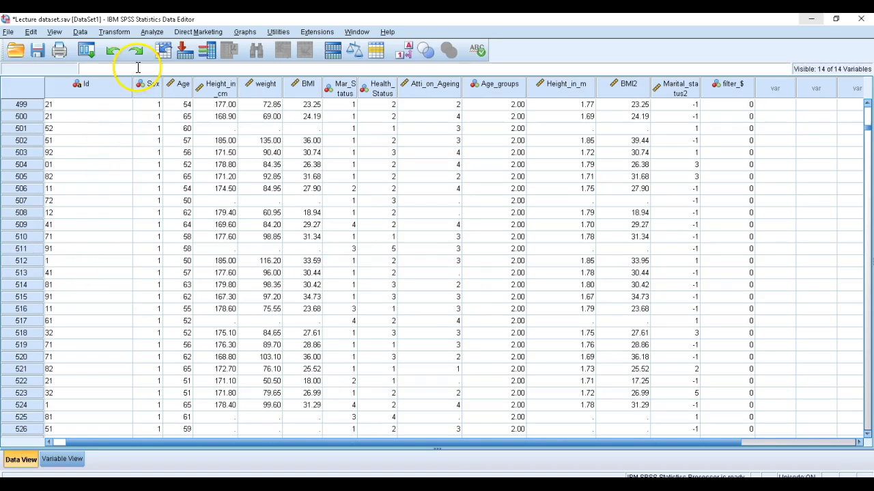
pyautogui.click(153, 34)
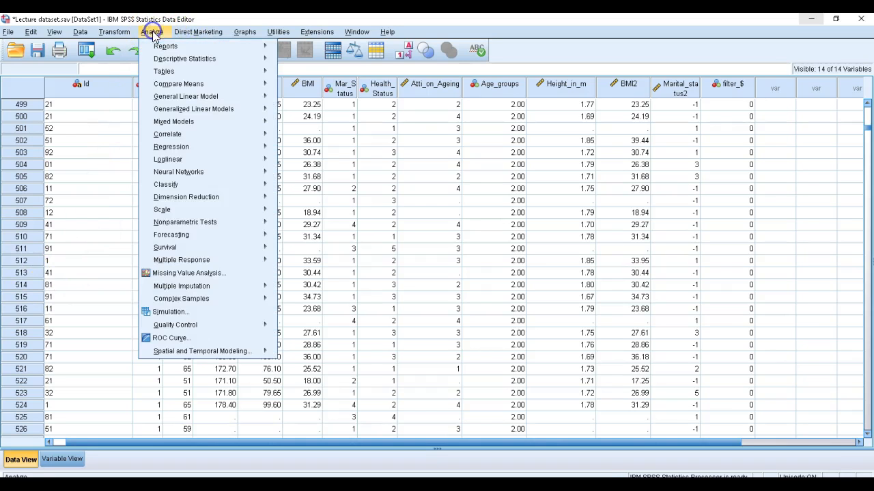
pyautogui.moveTo(159, 49)
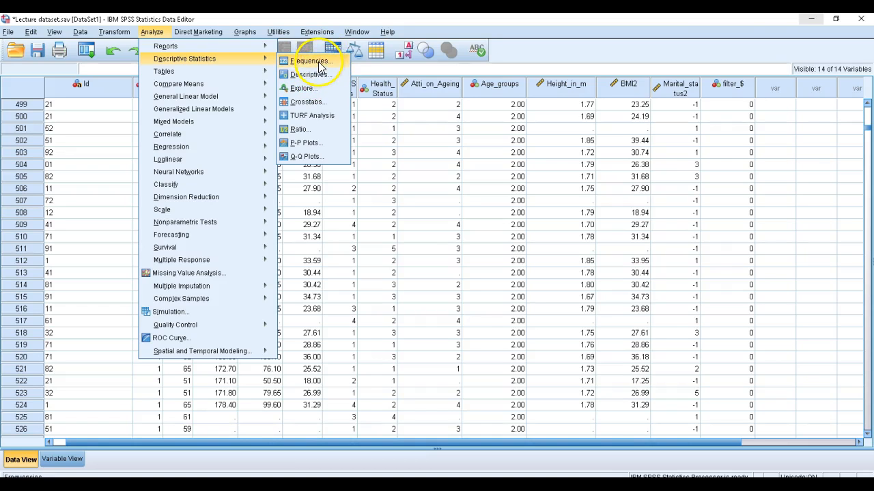
pyautogui.click(319, 63)
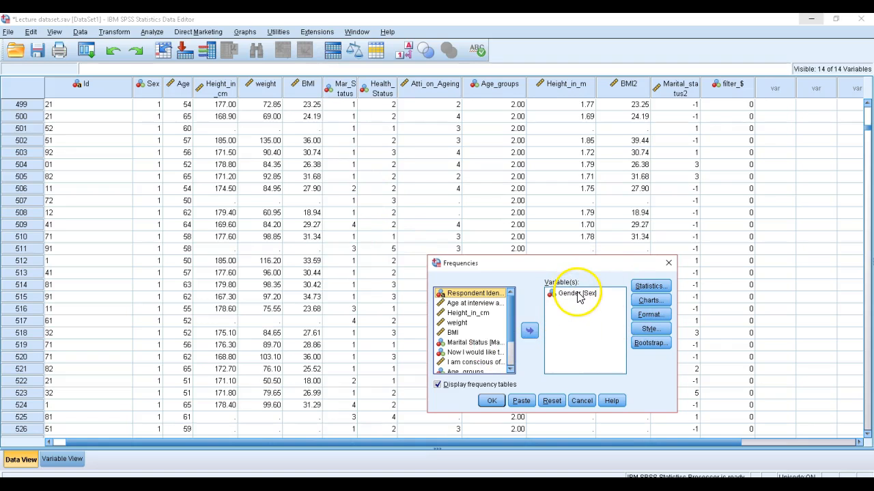
pyautogui.click(491, 402)
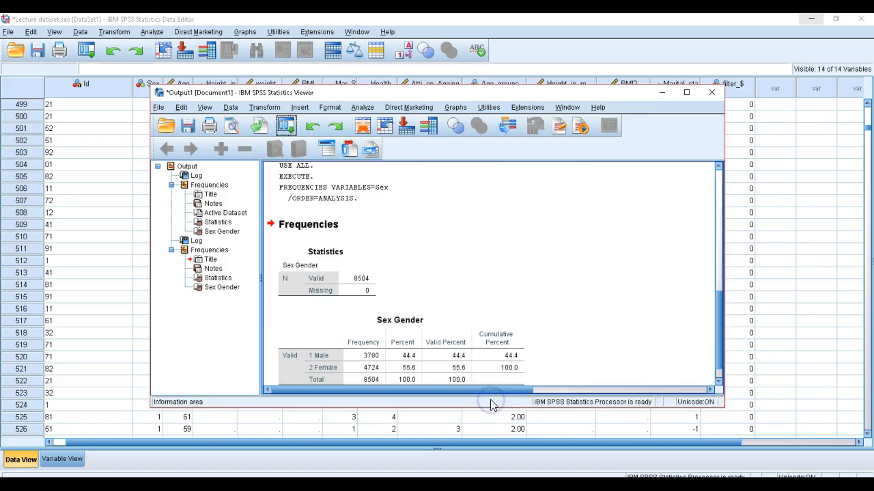
pyautogui.click(686, 93)
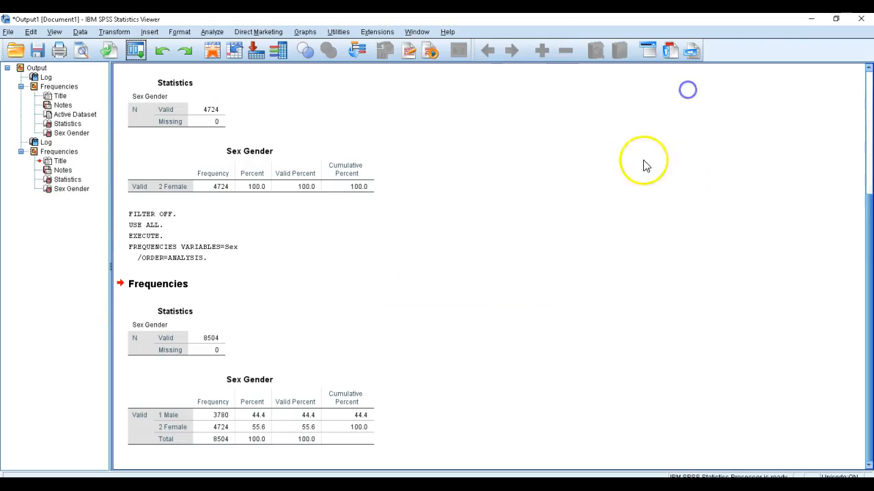
pyautogui.click(284, 427)
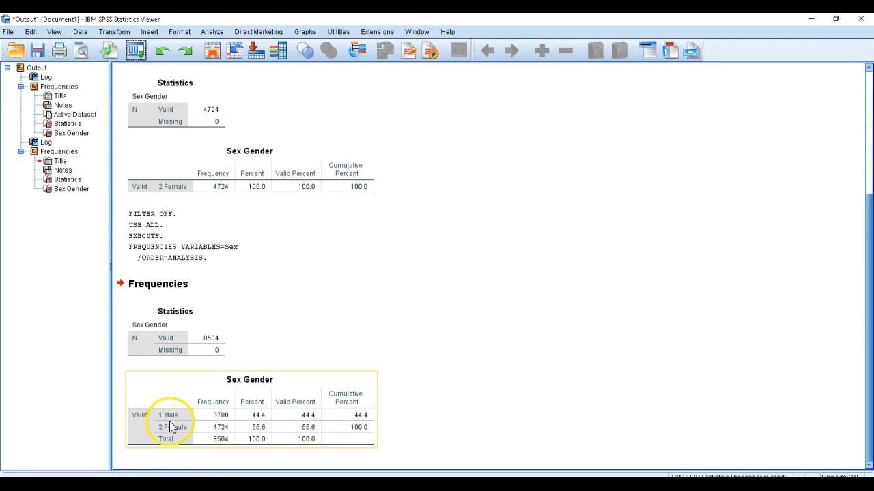